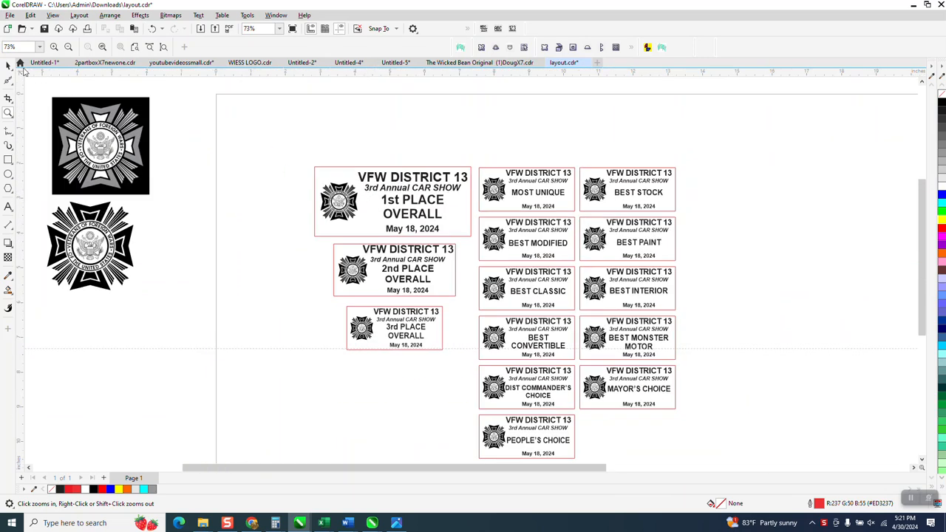
Step: Paste a copy of the 1st PLACE OVERALL plaque into a new document, delete it, and return to layout.cdr
left_click(8, 65)
left_click_drag(305, 177, 477, 252)
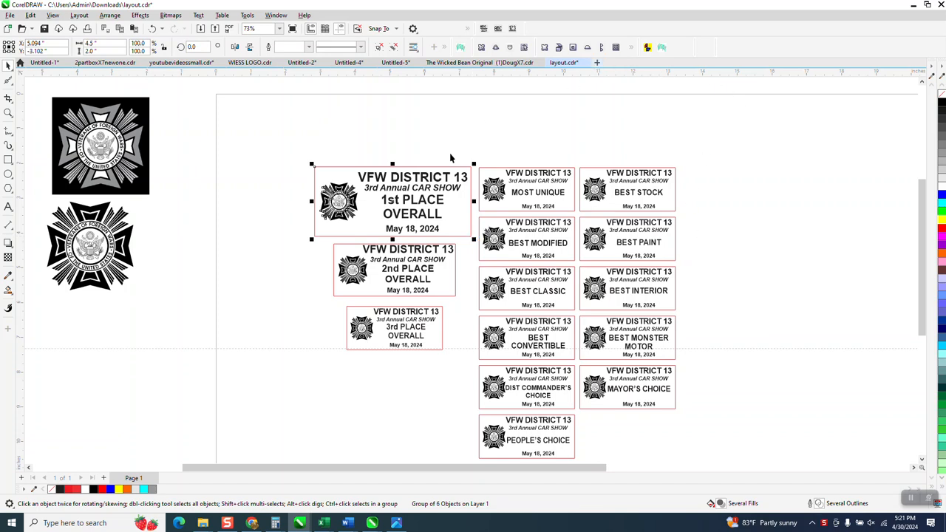
key("ctrl+n")
right_click(401, 204)
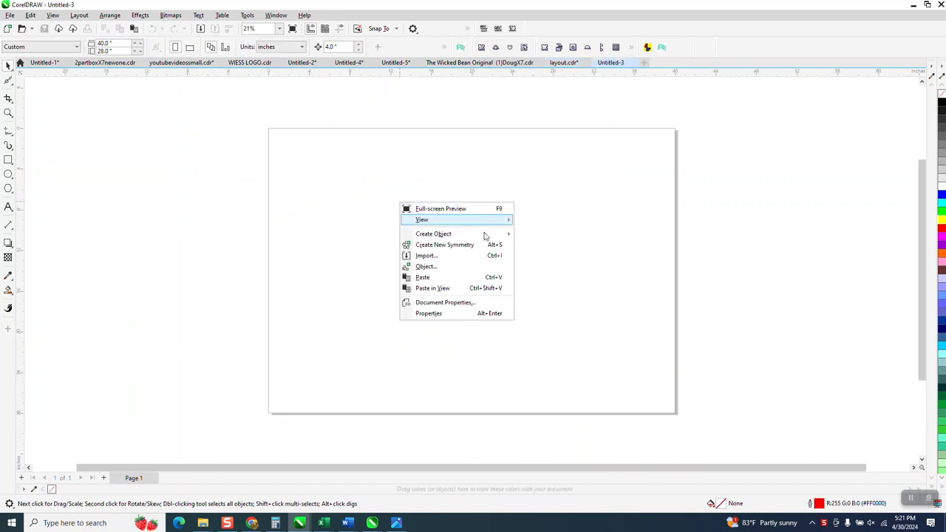
left_click(437, 278)
left_click(388, 232)
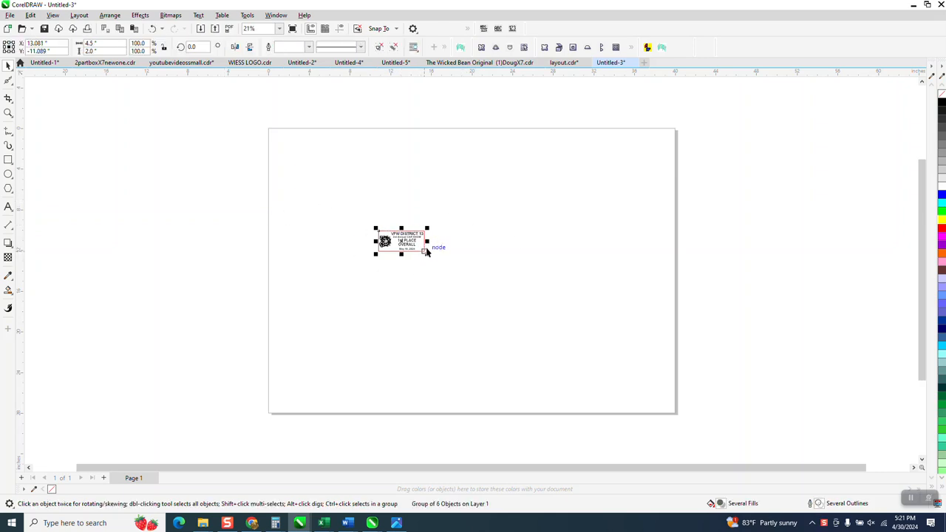
key("Delete")
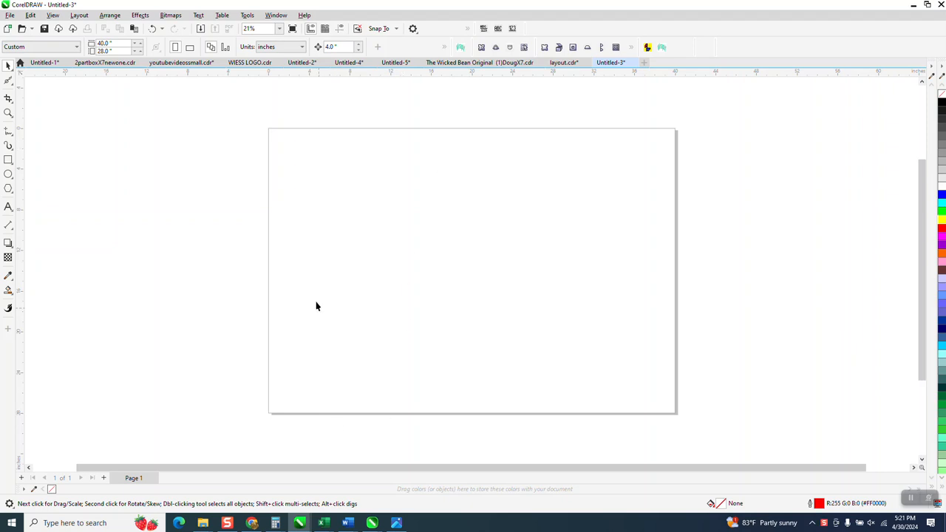
left_click(563, 62)
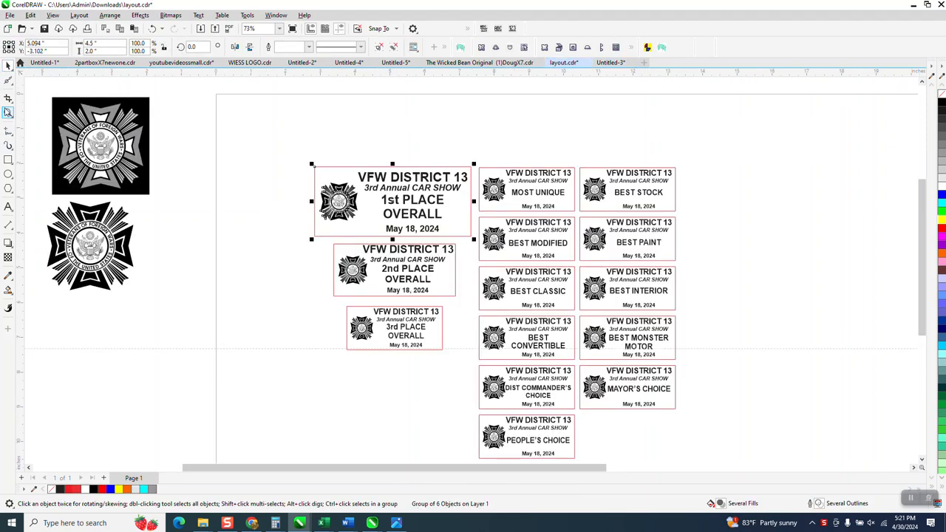
Step: Open Snipping Tool and capture the whole 1st PLACE OVERALL plaque, including its red border, at an enlarged view
left_click(8, 113)
left_click_drag(519, 258, 517, 255)
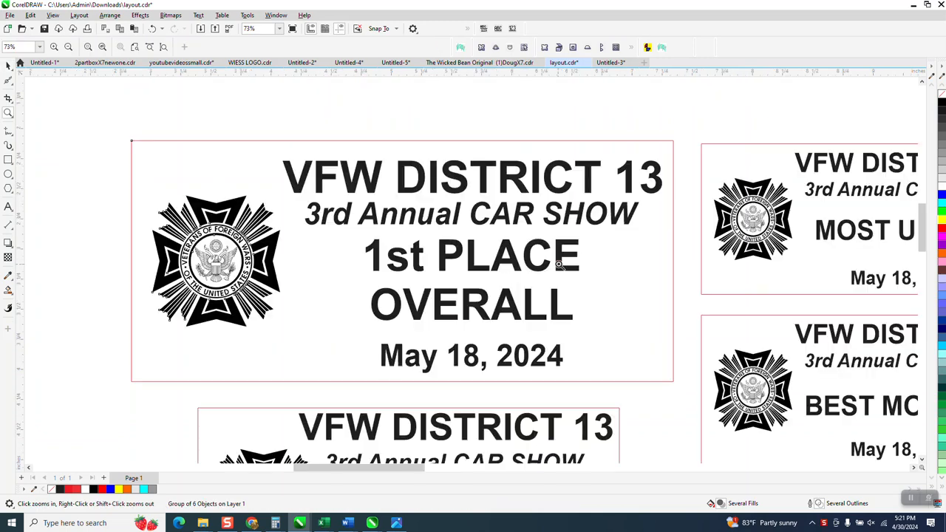
left_click(8, 65)
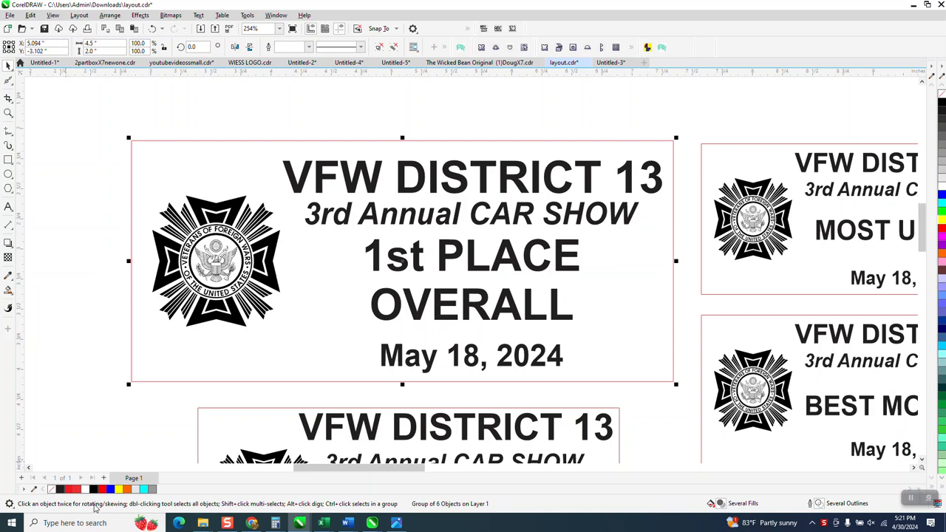
left_click(85, 523)
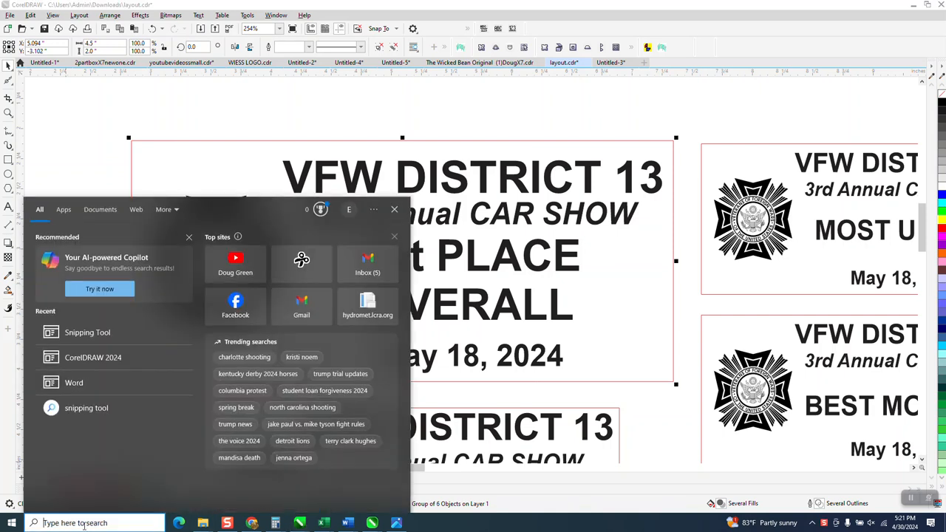
type("sn")
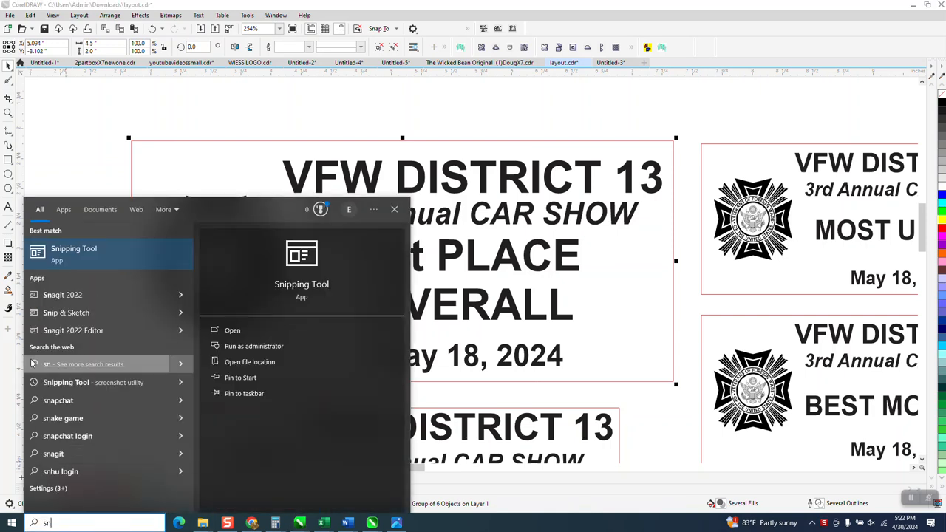
left_click(84, 255)
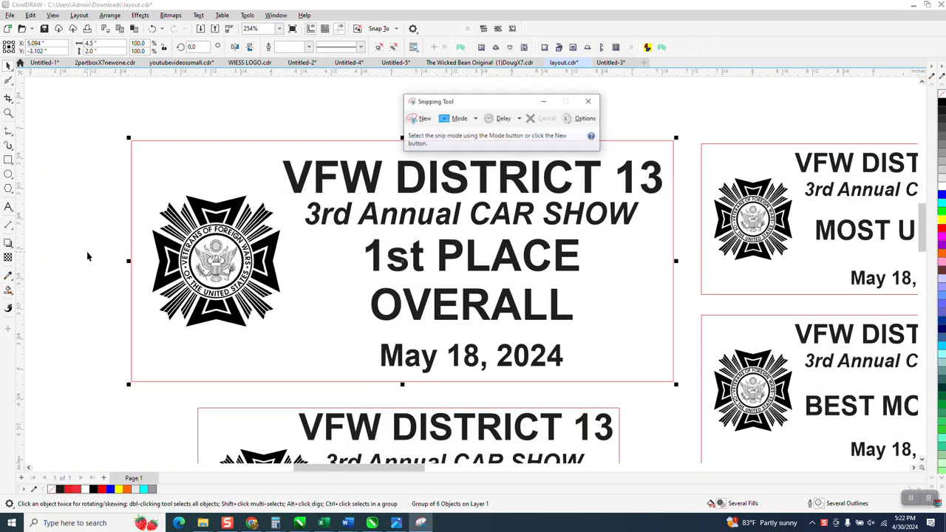
left_click(423, 119)
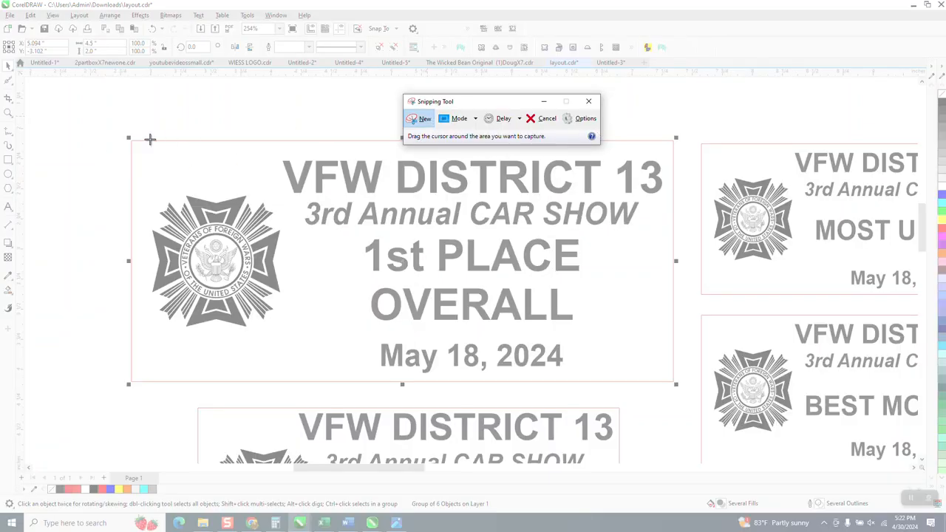
left_click_drag(122, 134, 680, 389)
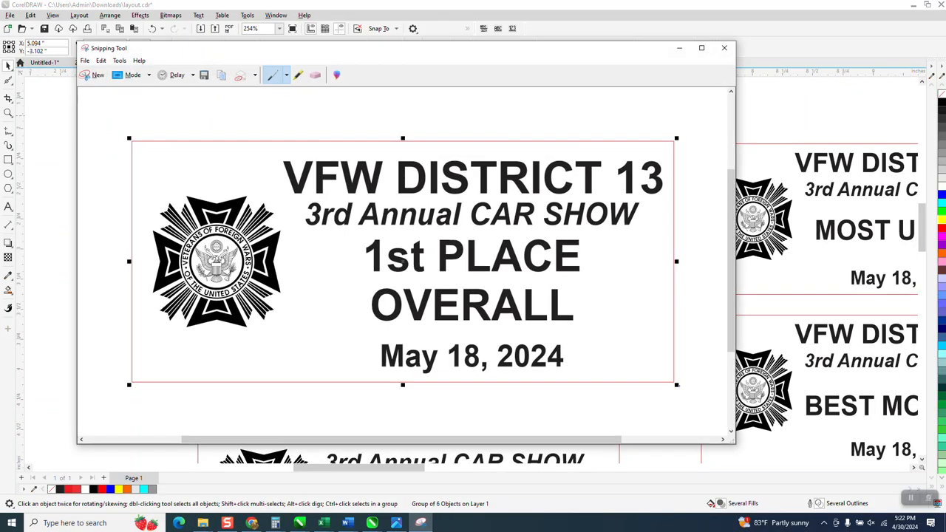
Step: Save the snip as a JPEG file named Capture3 in the Pictures folder and close Snipping Tool
left_click(85, 61)
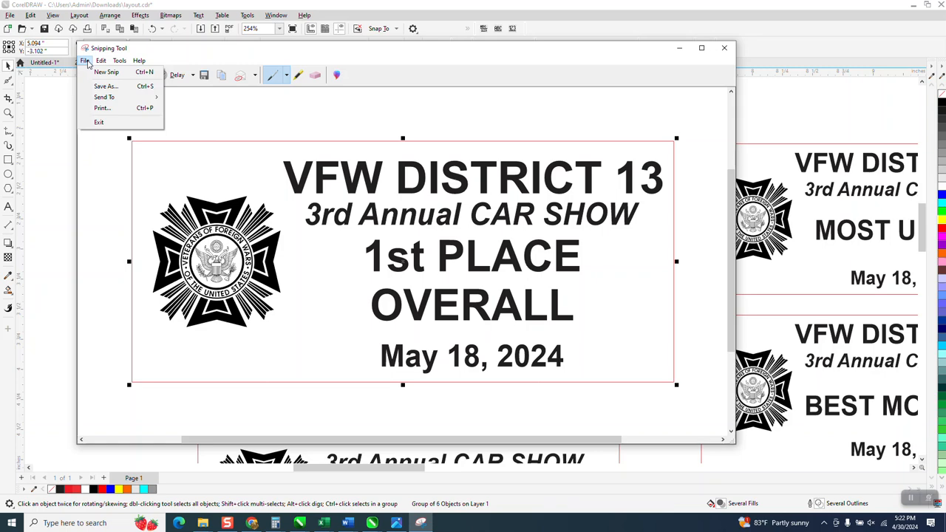
mouse_move(119, 60)
mouse_move(85, 60)
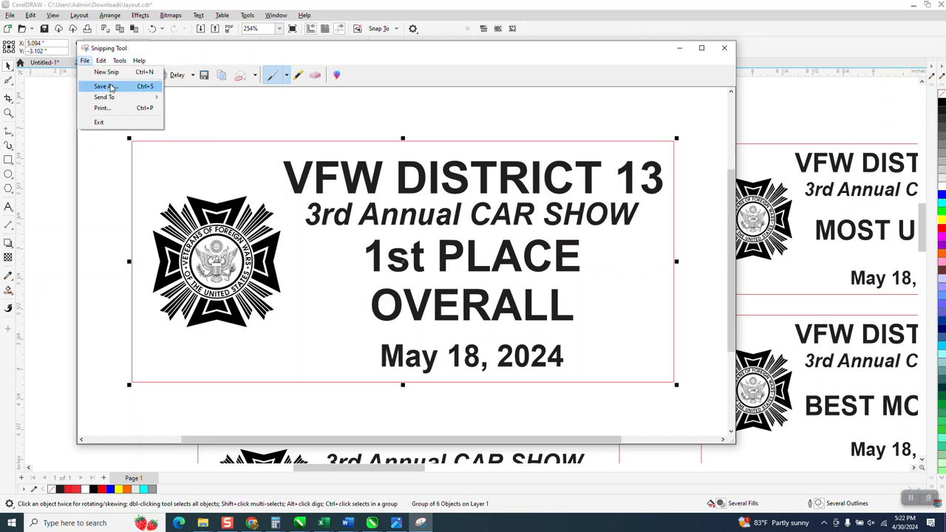
left_click(111, 88)
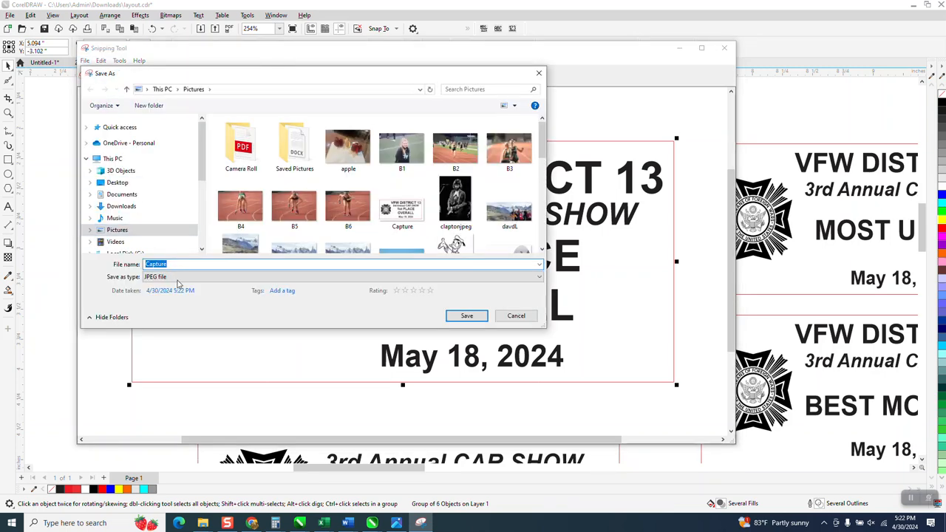
left_click(190, 266)
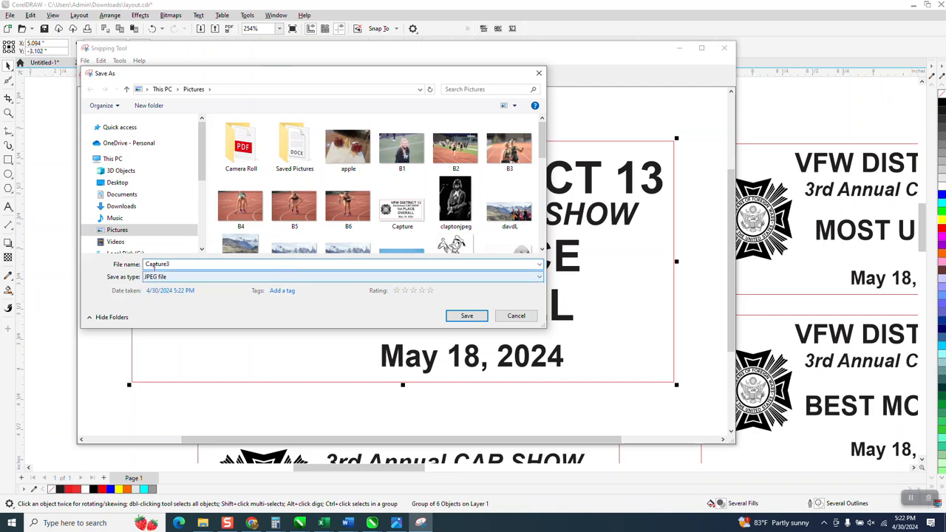
left_click(174, 277)
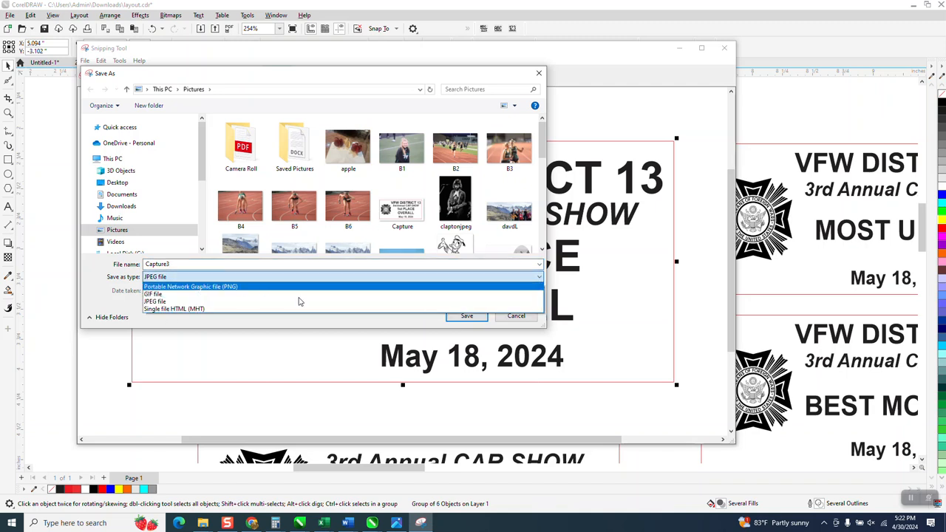
left_click(614, 273)
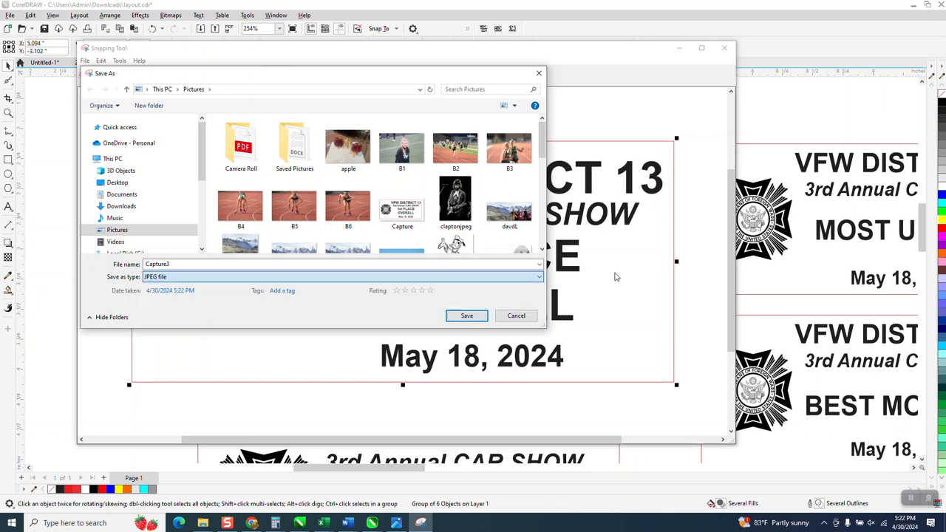
left_click(467, 316)
scroll(431, 252, "down", 2)
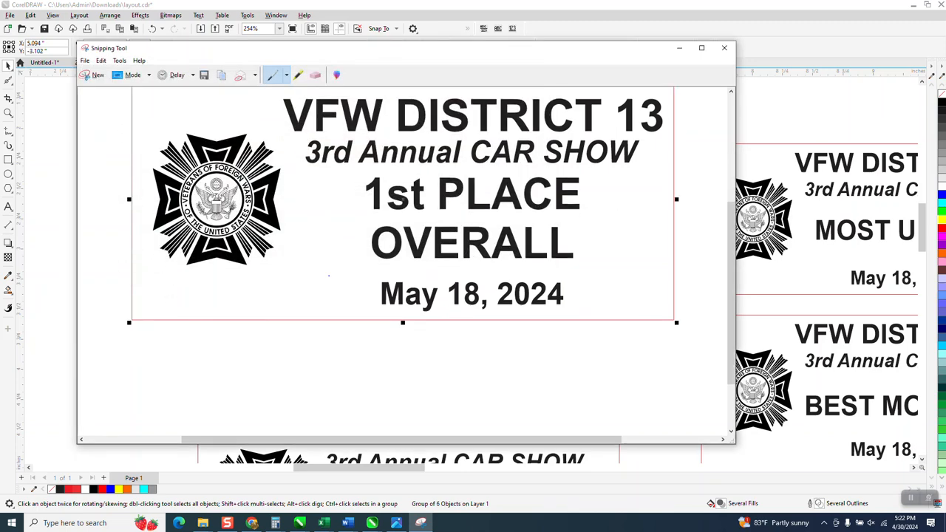
left_click(724, 48)
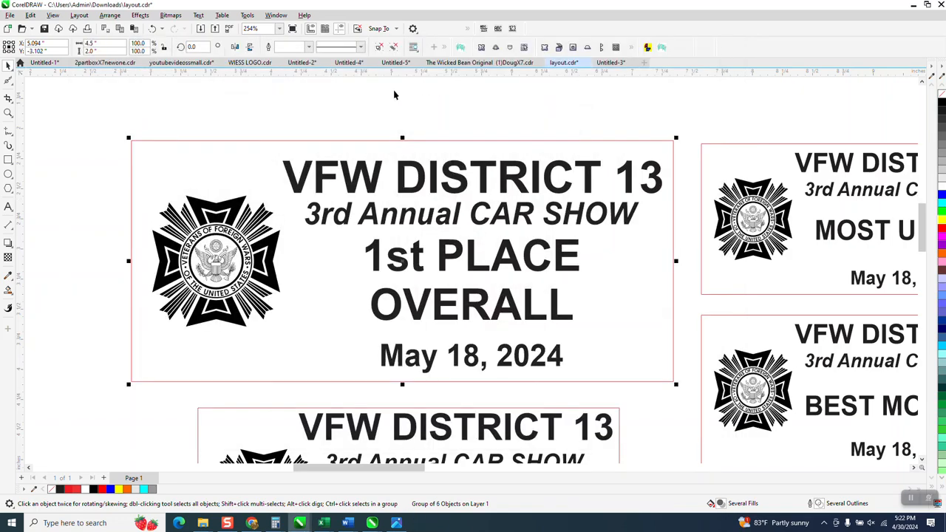
Step: Import Capture3.JPG from the Pictures folder and place it at its original size beside the BEST STOCK plaque
scroll(458, 226, "down", 4)
scroll(282, 188, "down", 2)
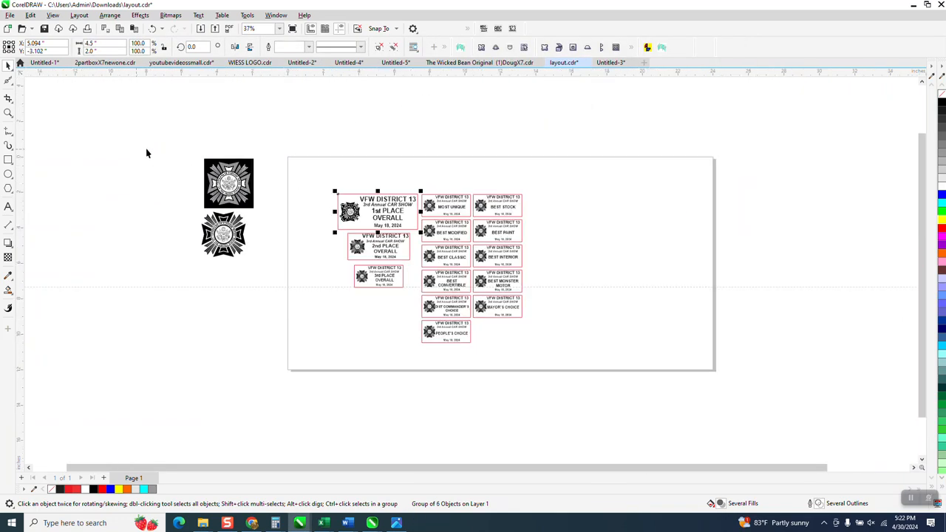
right_click(549, 138)
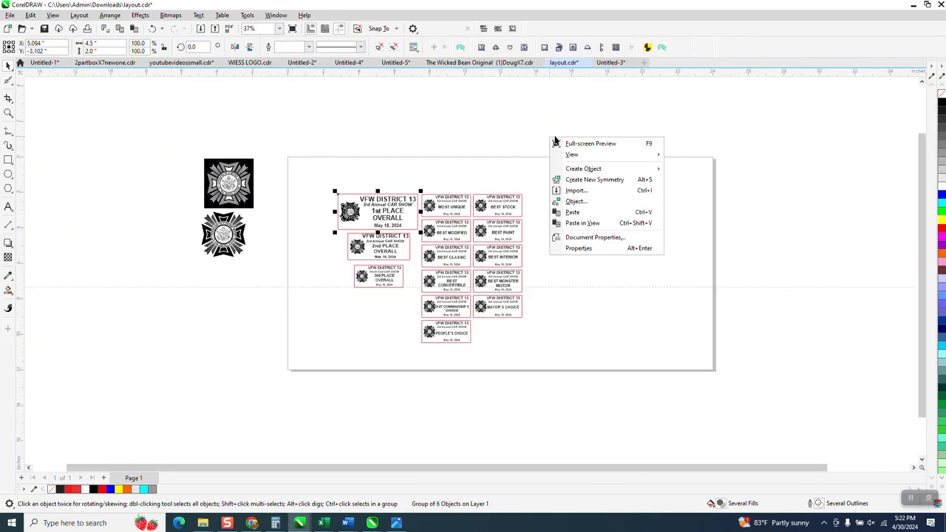
left_click(577, 193)
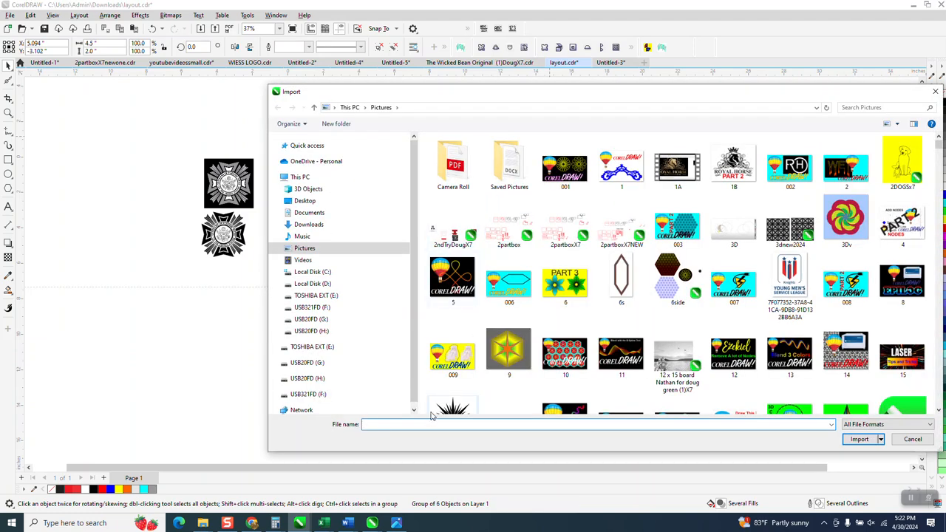
type("ca")
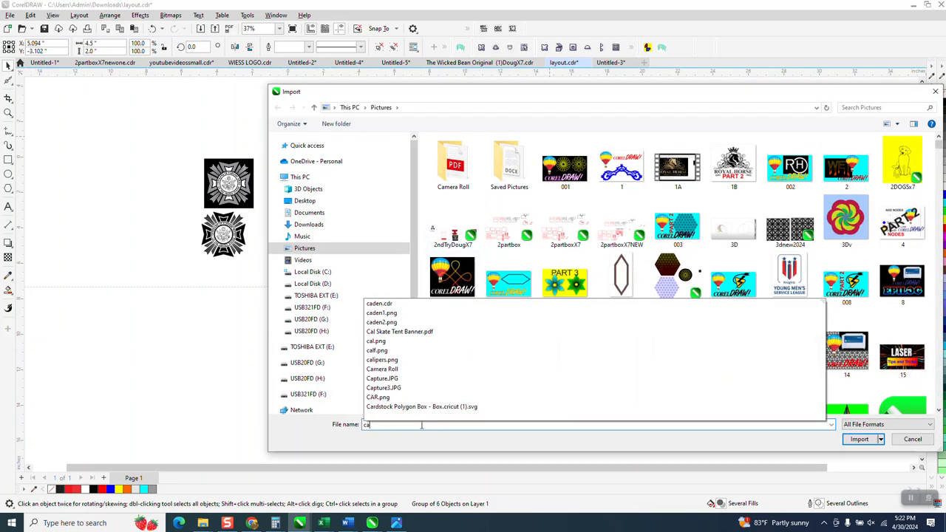
left_click(386, 388)
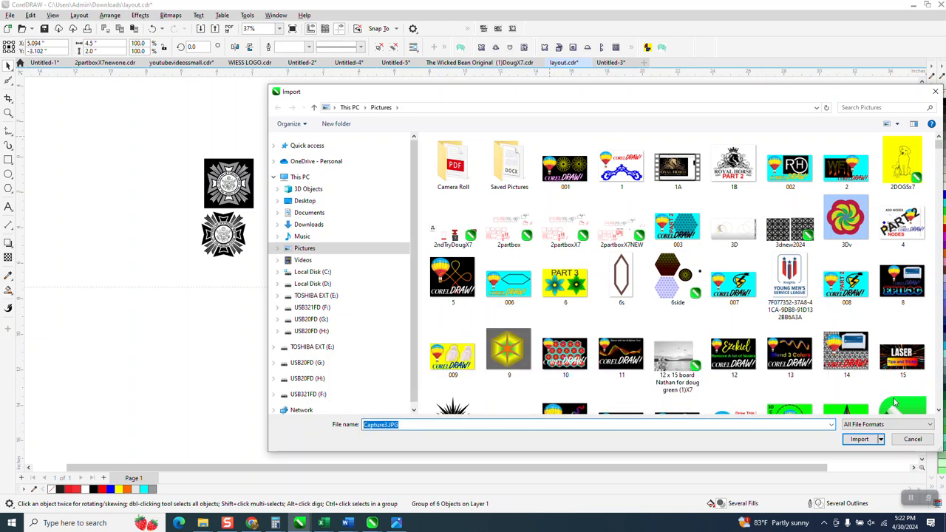
left_click(859, 439)
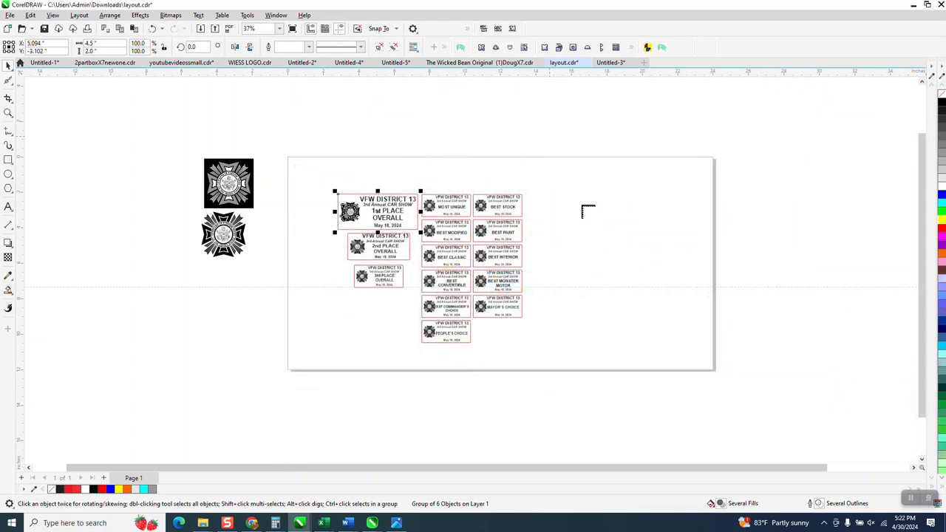
left_click(544, 195)
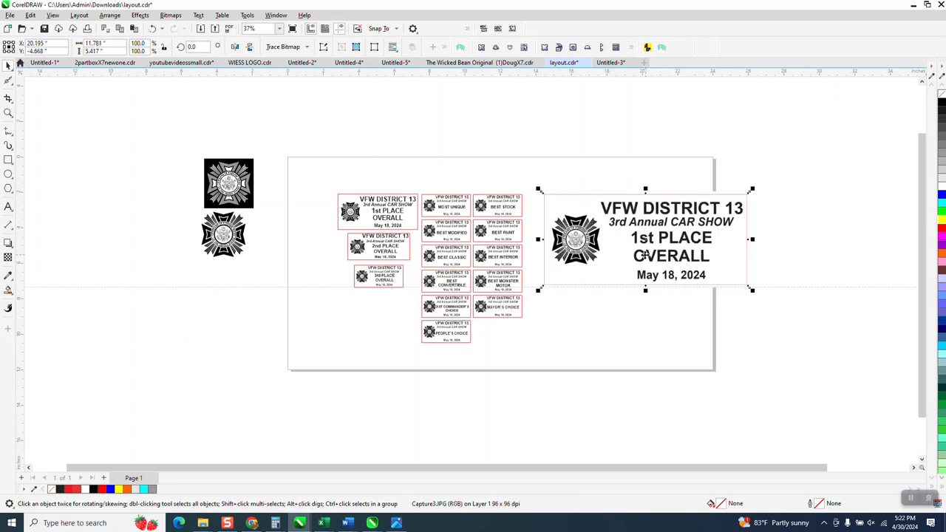
Step: Inspect the imported plaque image up close and move it about 4 inches to the right
left_click(8, 113)
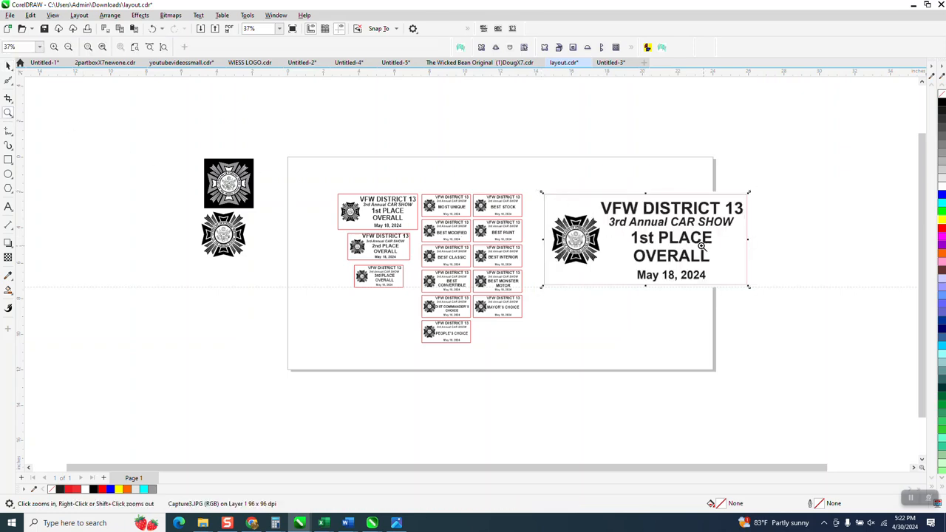
left_click_drag(528, 191, 782, 309)
right_click(392, 238)
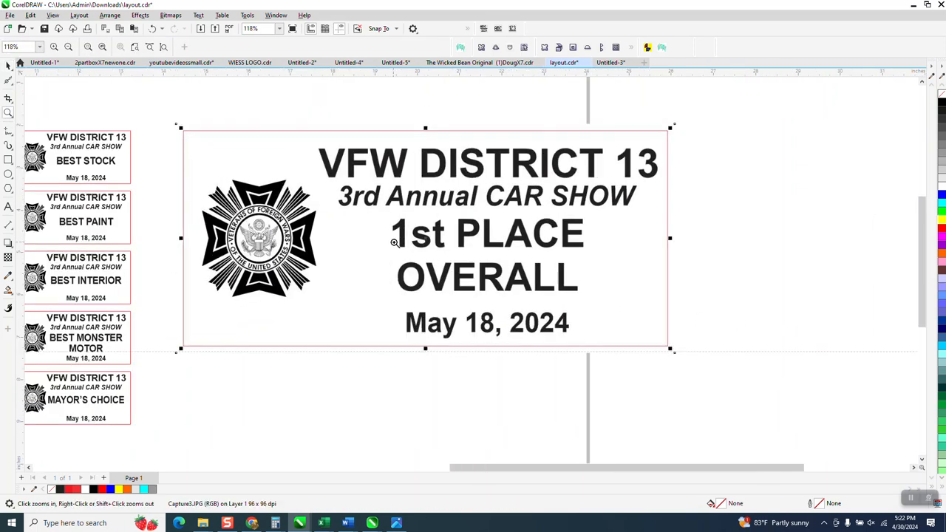
left_click(9, 65)
scroll(584, 255, "down", 2)
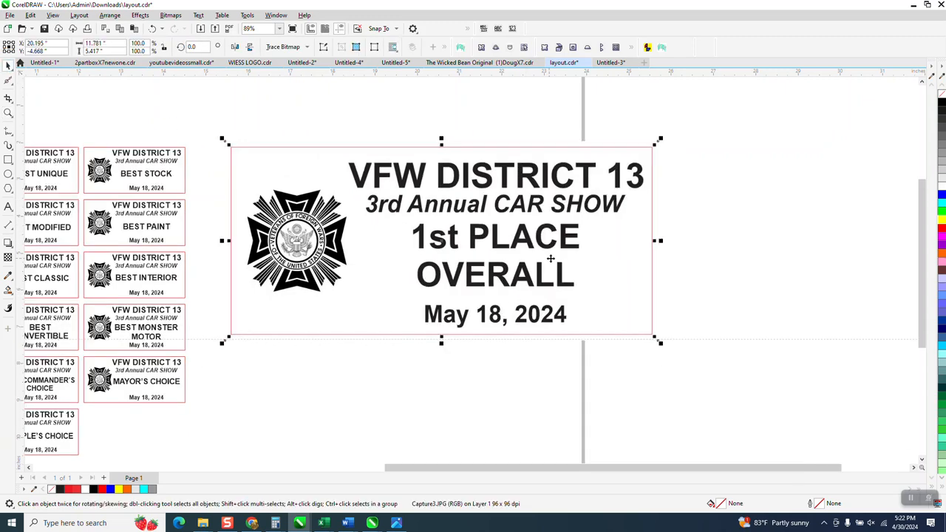
scroll(590, 255, "down", 3)
left_click_drag(541, 254, 615, 259)
Step: Check the original 1st PLACE plaque's size and set the imported image's width to 5 inches with proportions locked
left_click(233, 213)
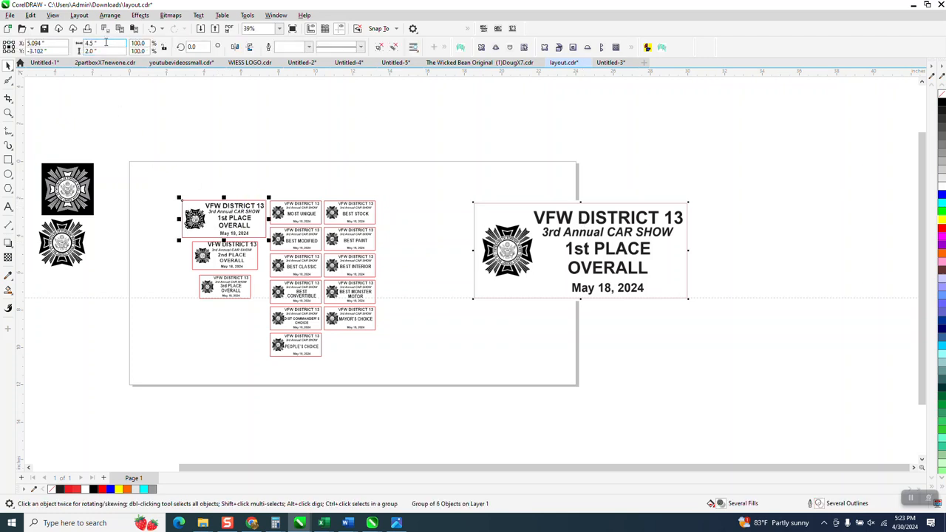
left_click(557, 282)
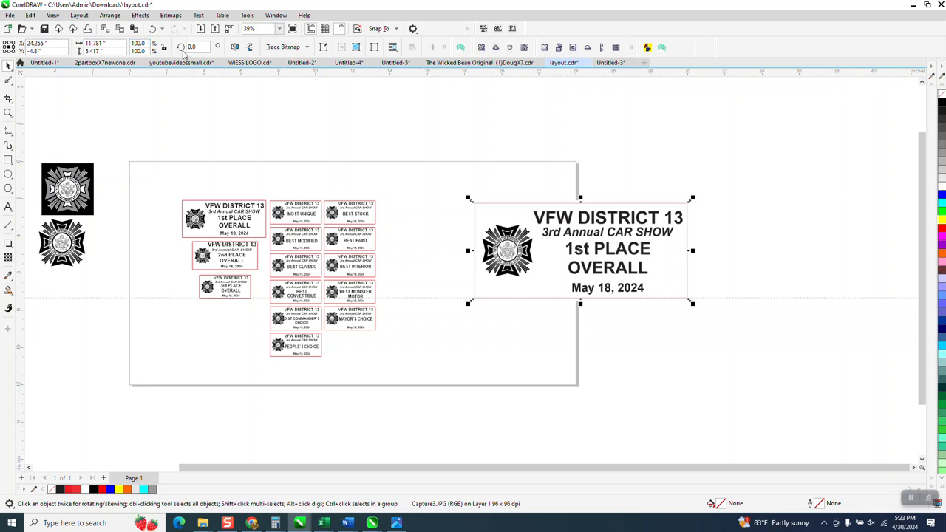
left_click(96, 43)
type("5")
key("Return")
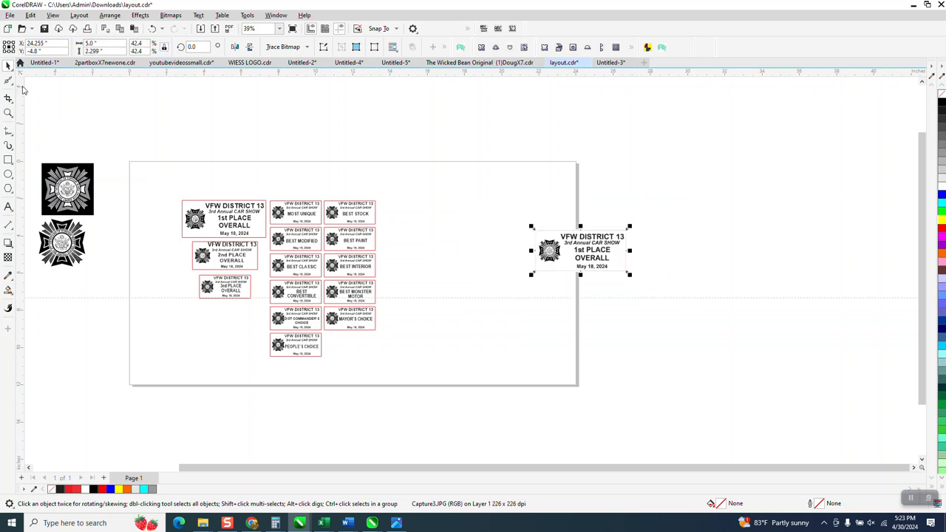
Step: Check the original 1st PLACE plaque's border size and resize the imported image to 4.5 by 2 inches without locked proportions
left_click(217, 225, "ctrl")
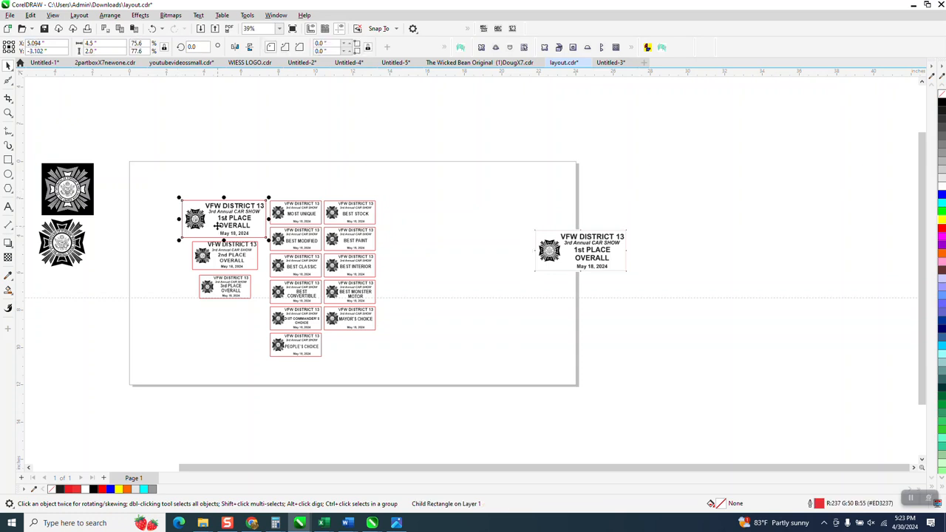
left_click(626, 266)
left_click(613, 258)
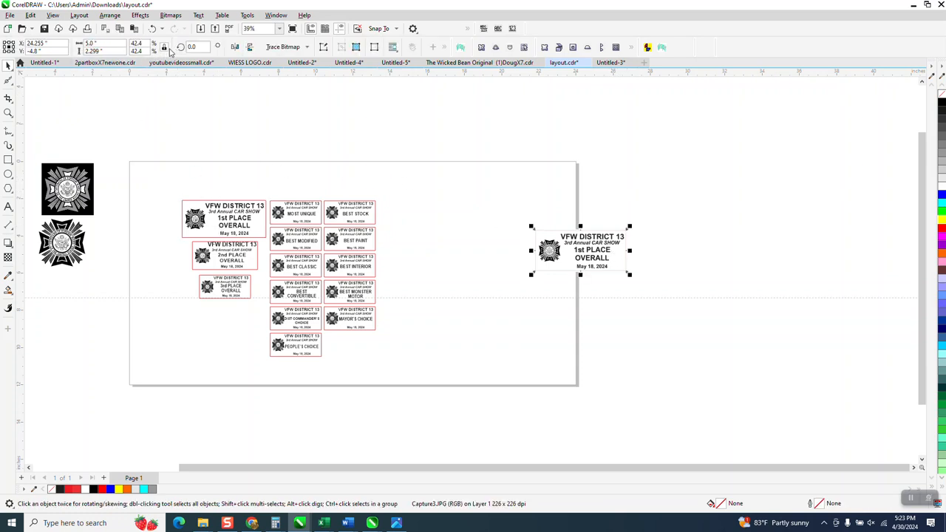
left_click(108, 43)
type("4.5")
key("Return")
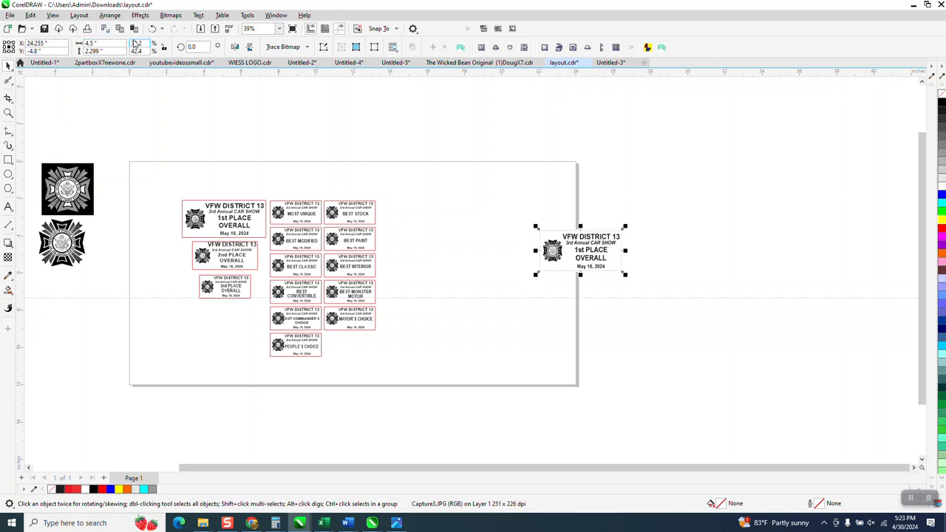
left_click(113, 51)
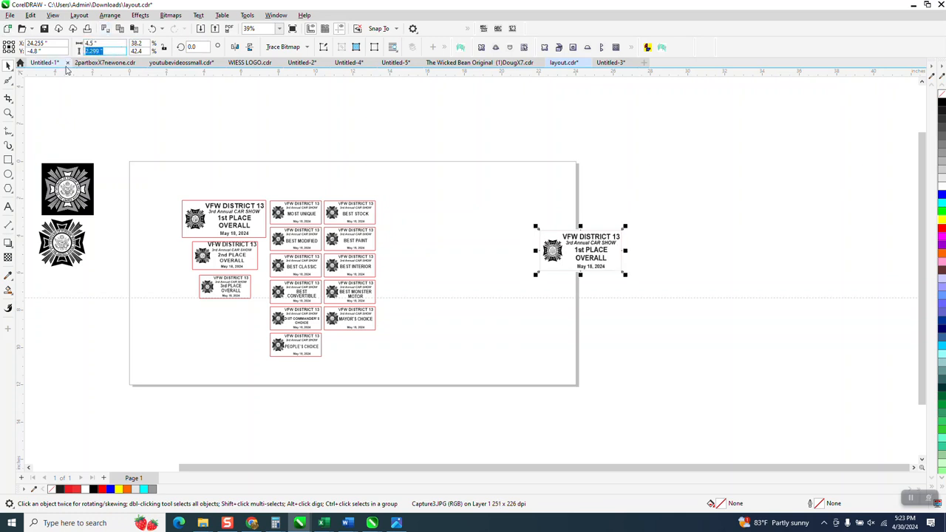
type("2")
key("Return")
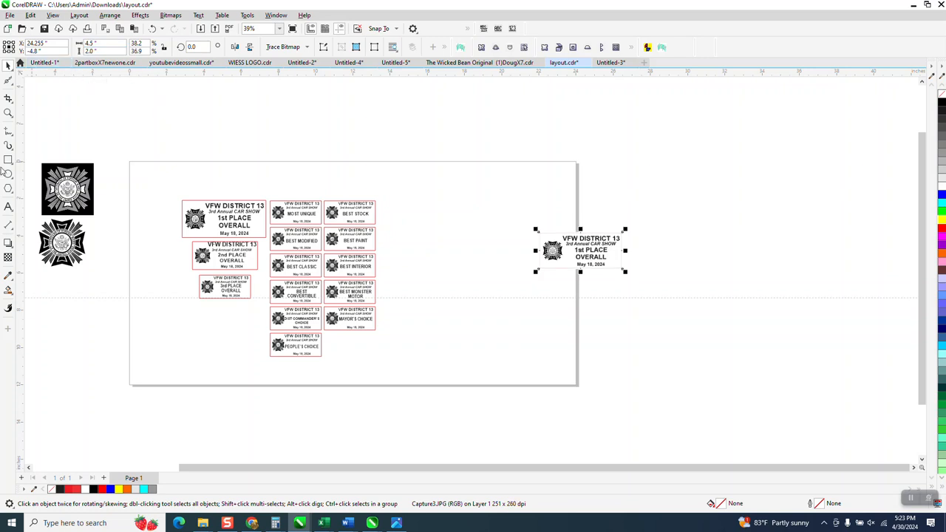
Step: Examine the resized plaque image up close, checking its emblem and lettering quality
left_click(8, 113)
left_click_drag(517, 232, 652, 279)
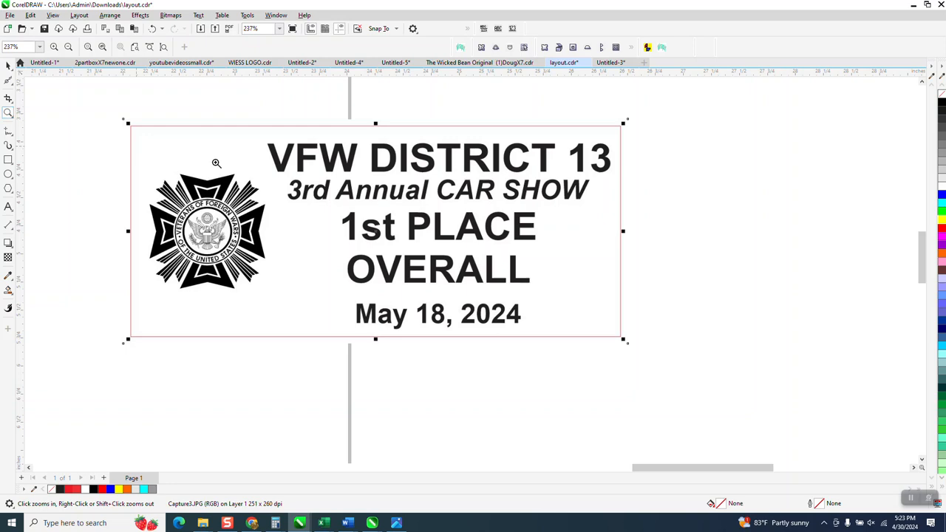
left_click_drag(272, 148, 341, 198)
scroll(378, 156, "down", 8)
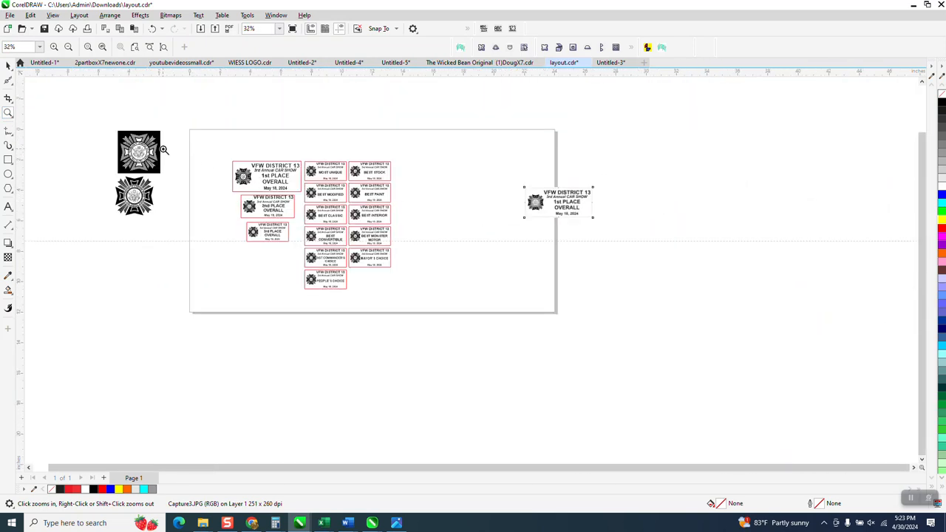
Step: Examine the fine detail of the two VFW emblems beside the page, including the ring lettering, eagle and arrows
left_click_drag(119, 142, 261, 185)
left_click_drag(138, 181, 326, 270)
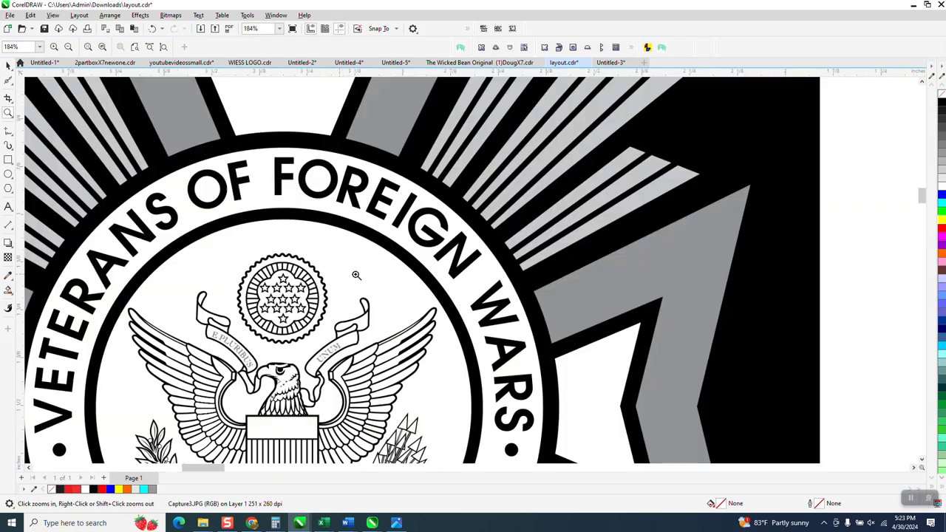
left_click_drag(338, 168, 499, 278)
scroll(479, 263, "down", 6)
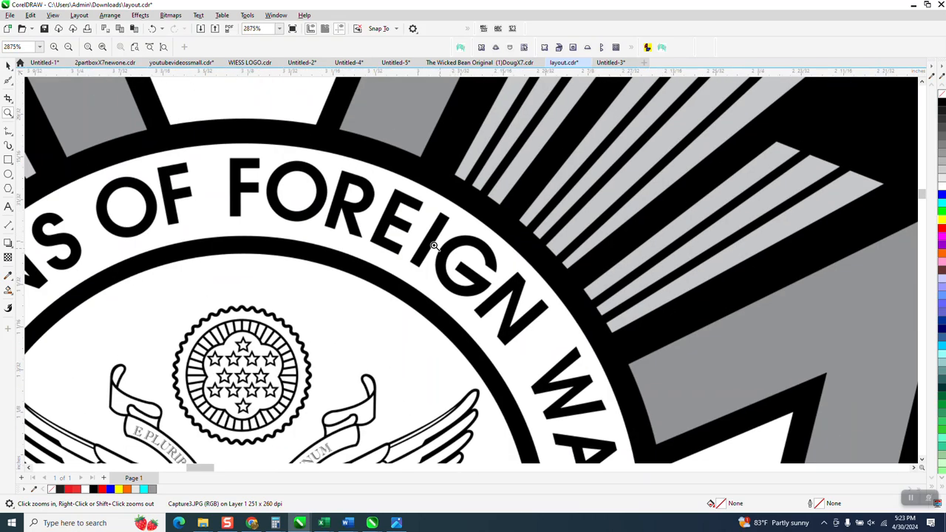
scroll(439, 235, "down", 2)
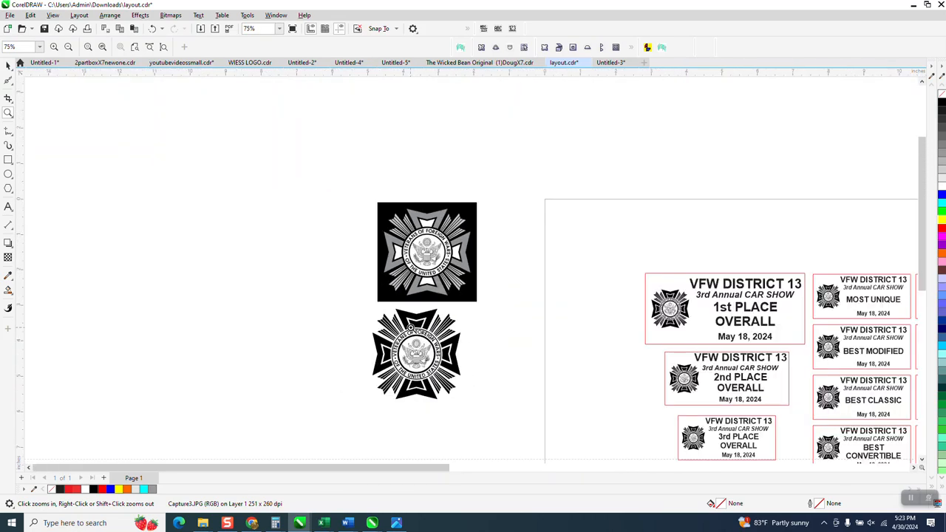
left_click_drag(411, 328, 481, 363)
left_click_drag(246, 269, 451, 395)
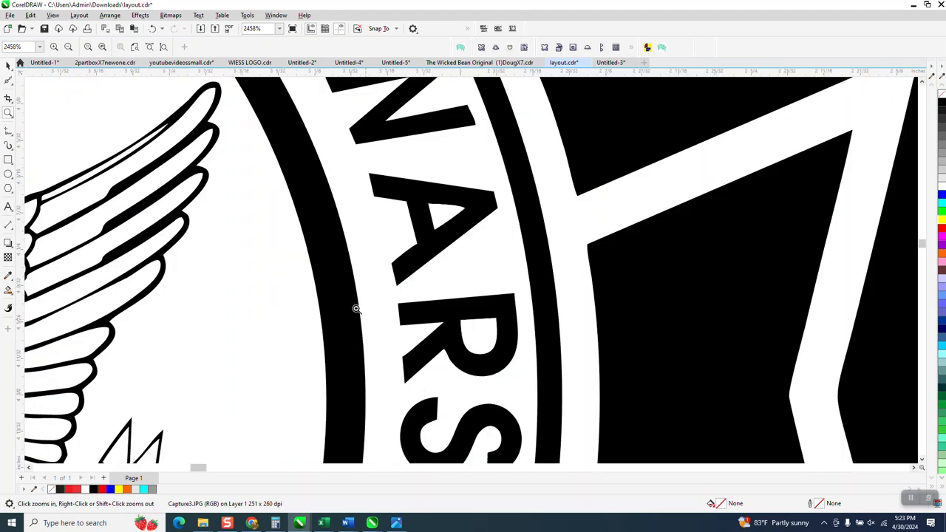
scroll(357, 309, "down", 2)
scroll(288, 343, "up", 3)
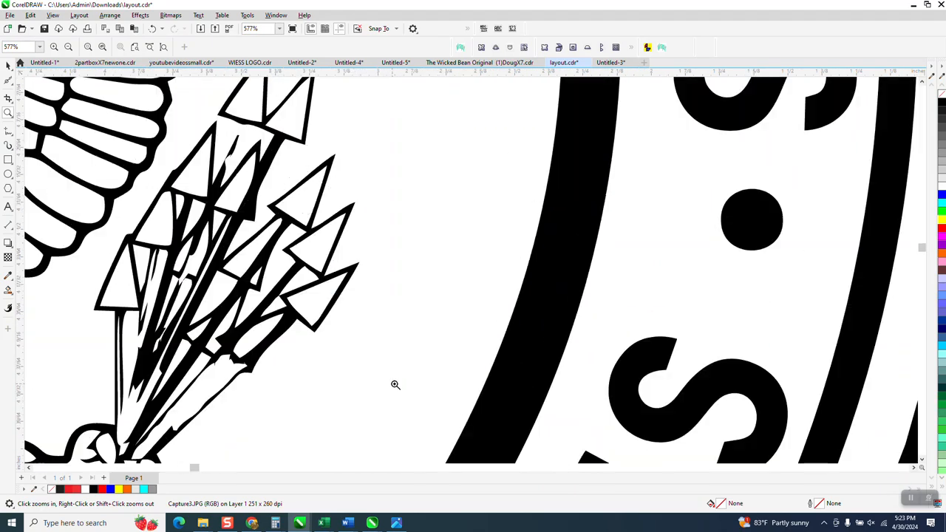
scroll(388, 363, "down", 1)
scroll(282, 285, "down", 8)
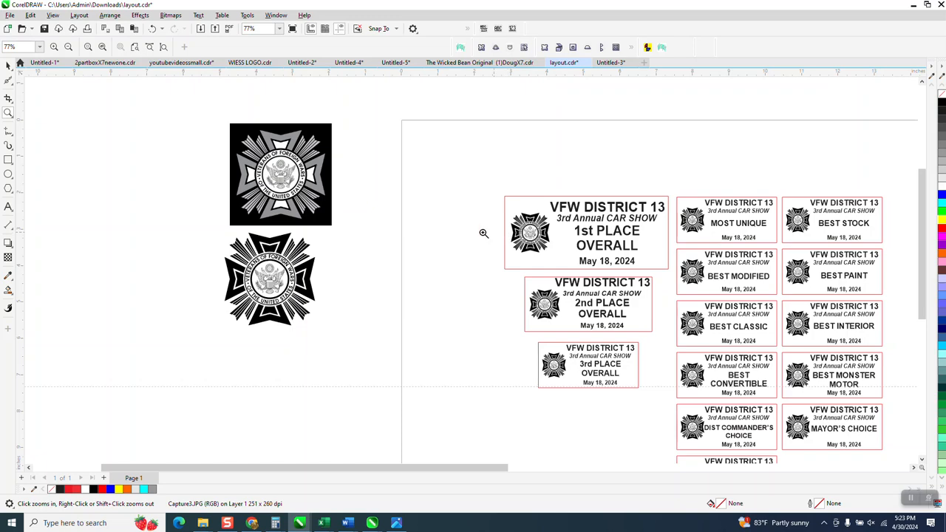
Step: Copy the grouped 1st PLACE OVERALL plaque and delete every object in the document
left_click(8, 72)
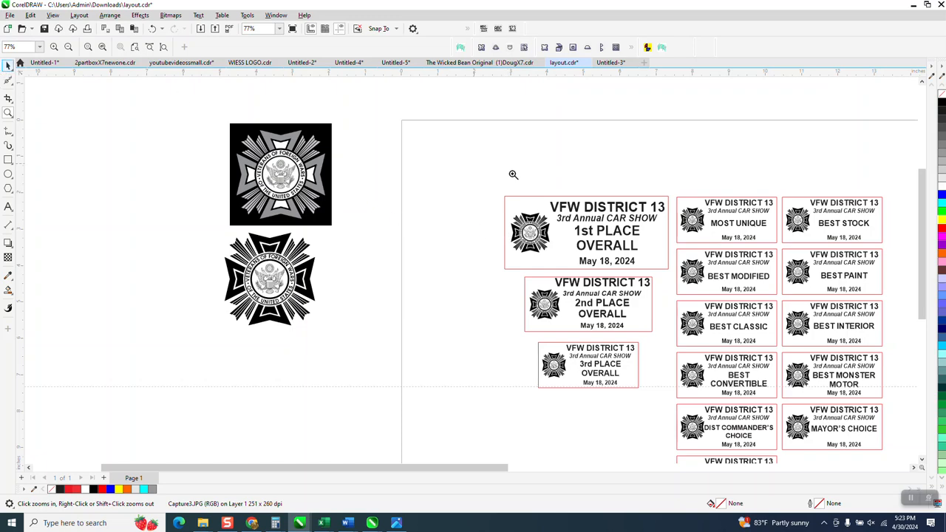
left_click(623, 219)
scroll(460, 184, "down", 4)
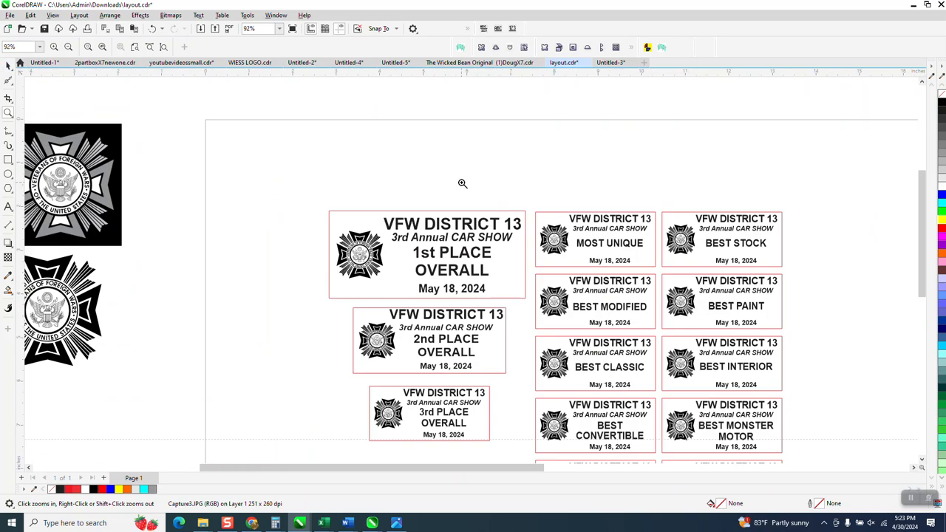
left_click(8, 66)
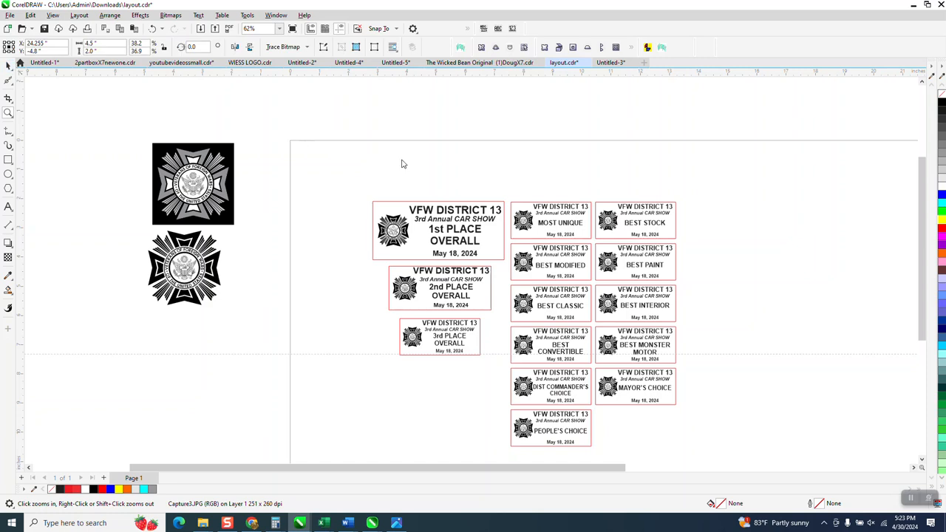
left_click_drag(488, 262, 515, 275)
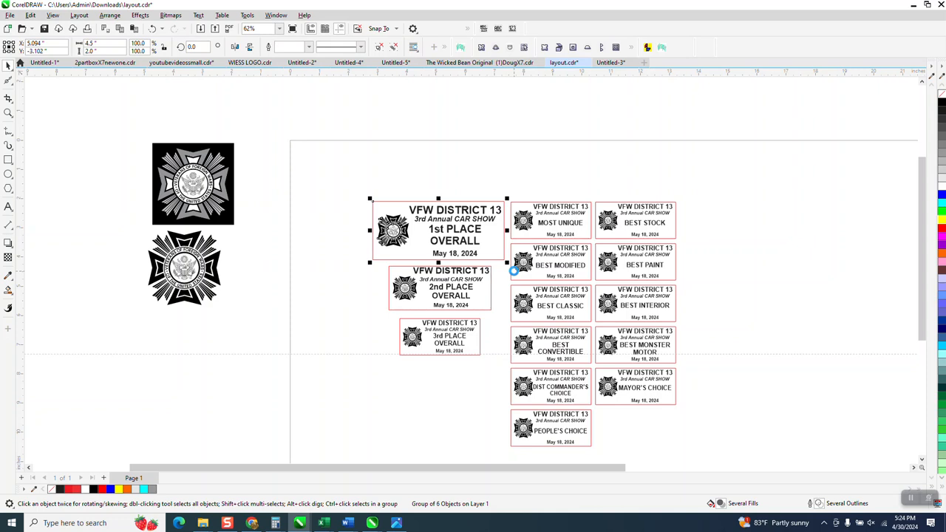
key("ctrl+a")
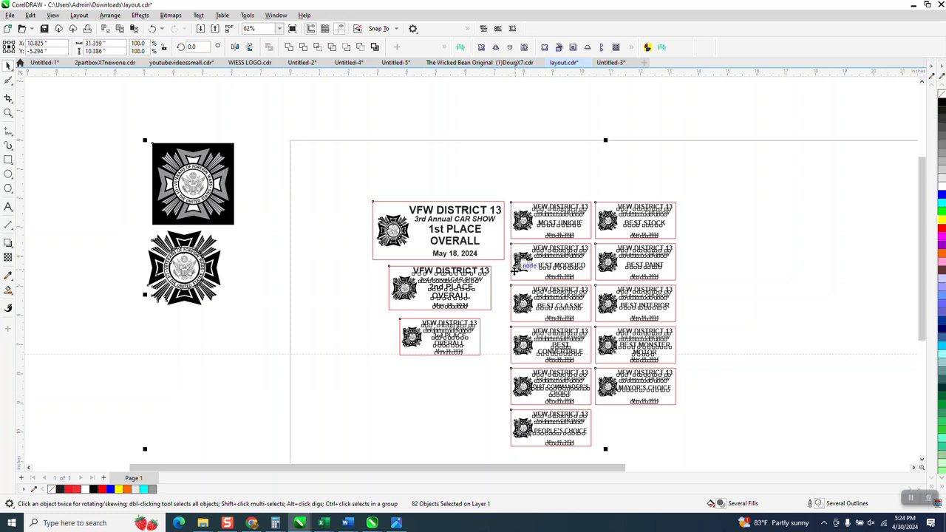
key("Delete")
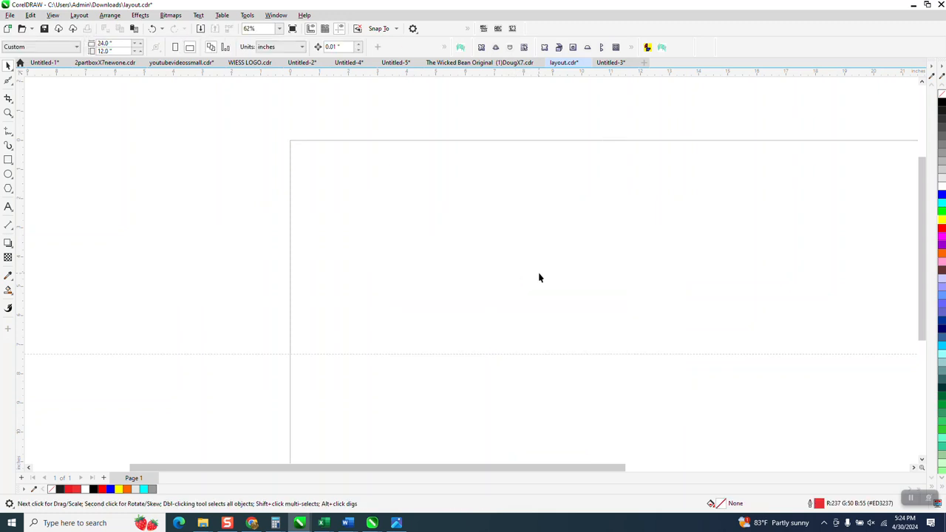
Step: Paste the copied 1st PLACE OVERALL plaque into the emptied document and view it up close
right_click(395, 219)
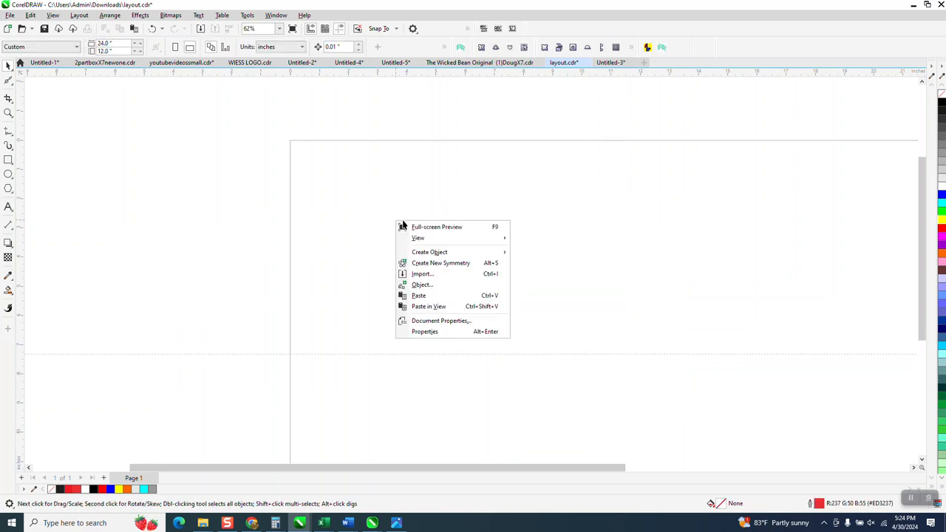
left_click(416, 290)
scroll(416, 291, "down", 3)
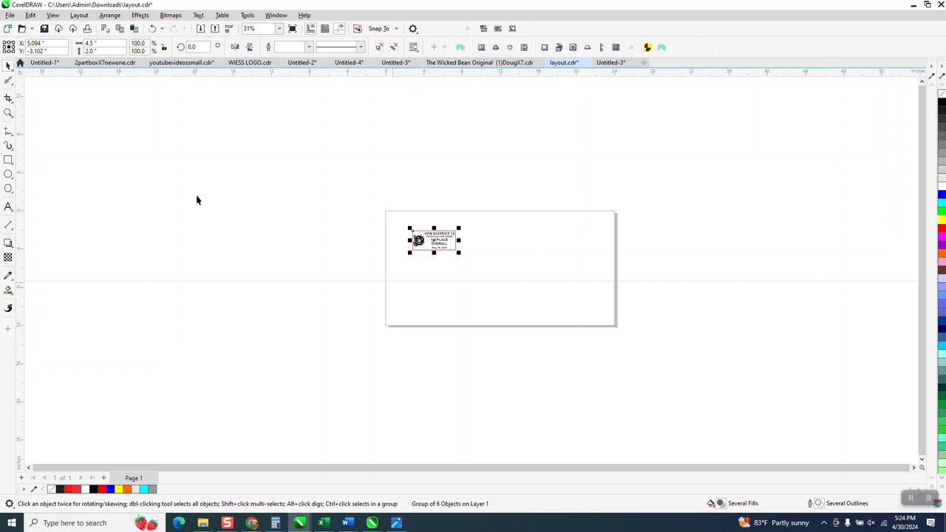
left_click(8, 113)
left_click_drag(393, 210, 527, 274)
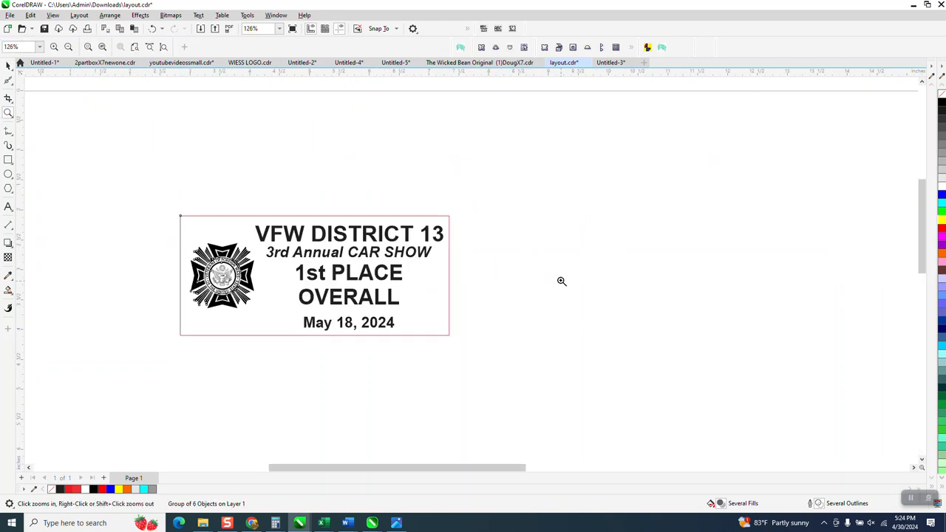
Step: Undo the plaque paste and the deletion of all objects, and view the restored plaques up close
left_click(151, 28)
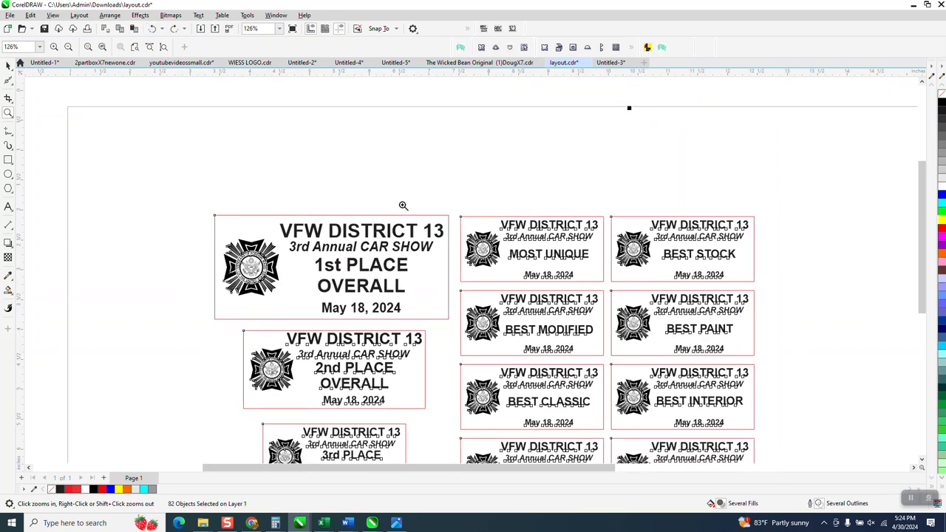
scroll(400, 203, "down", 2)
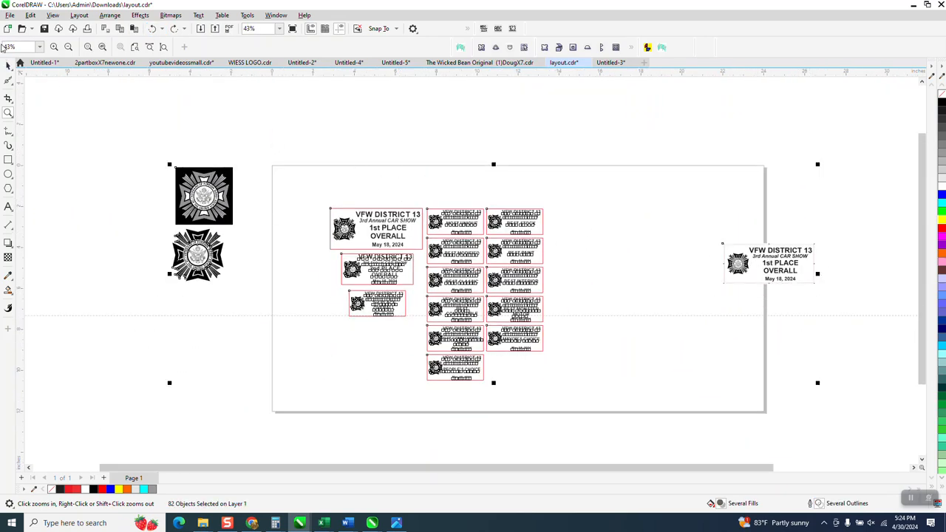
left_click(8, 65)
left_click(12, 117)
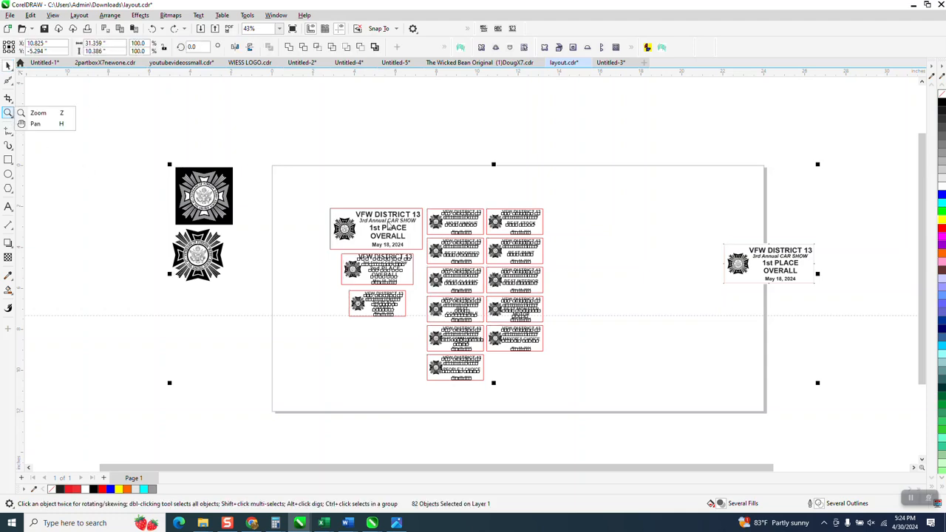
left_click(37, 113)
left_click_drag(310, 205, 619, 333)
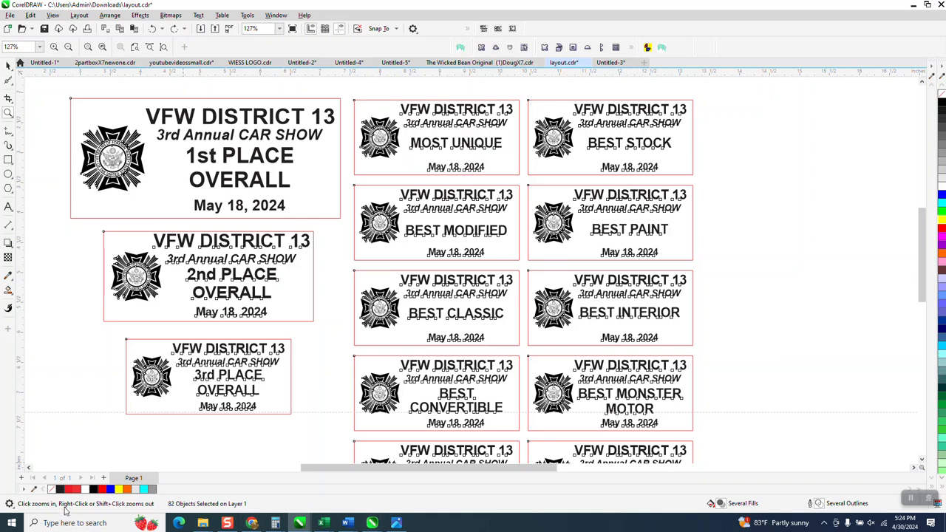
mouse_move(229, 523)
left_click(7, 65)
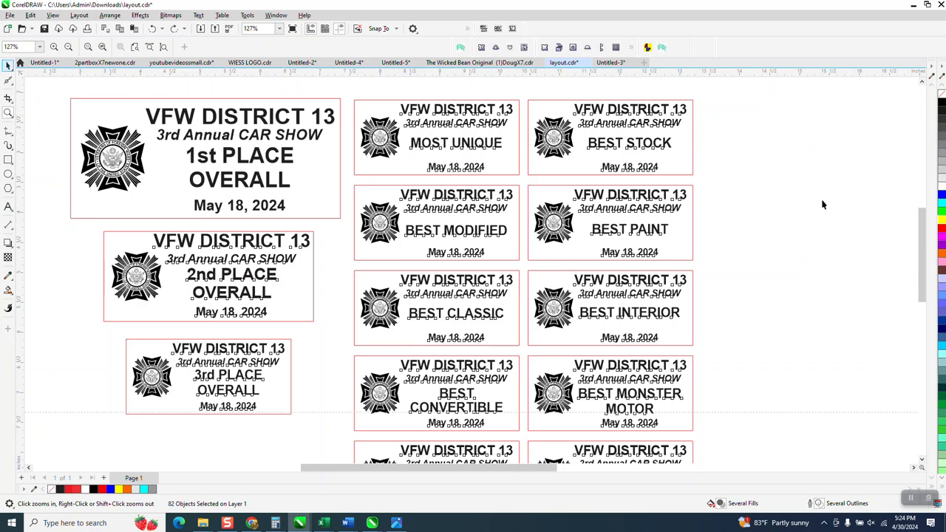